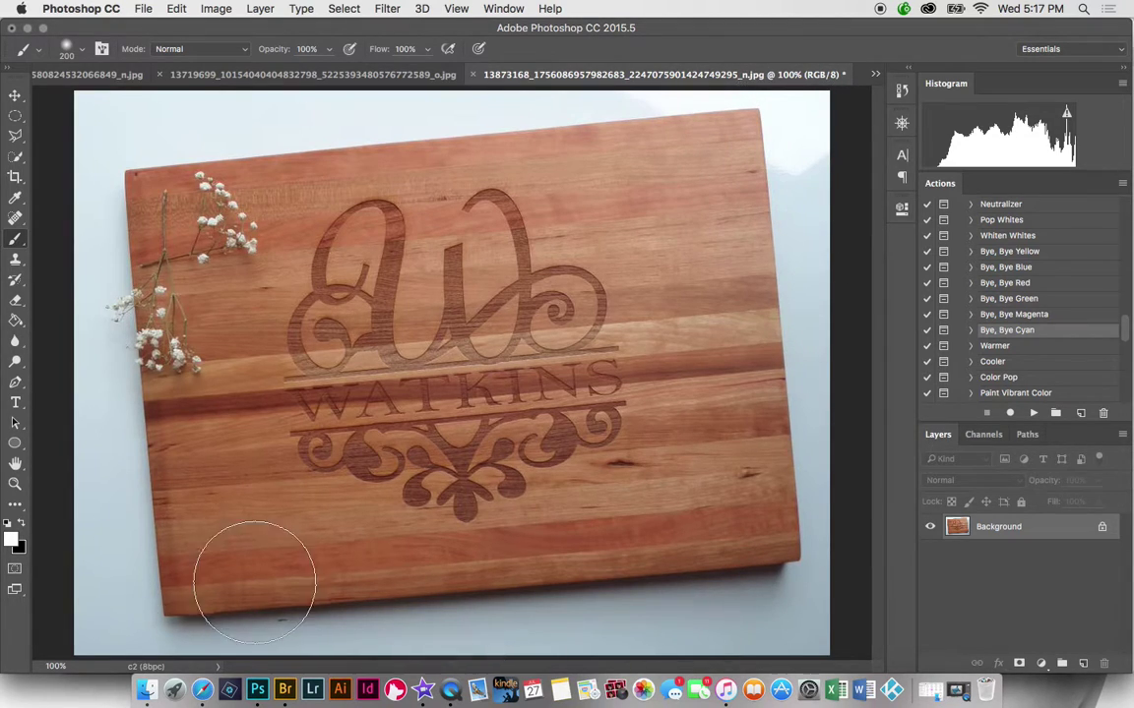
Step: Play the Bye, Bye Cyan action and dismiss its instructions message
left_click(1035, 416)
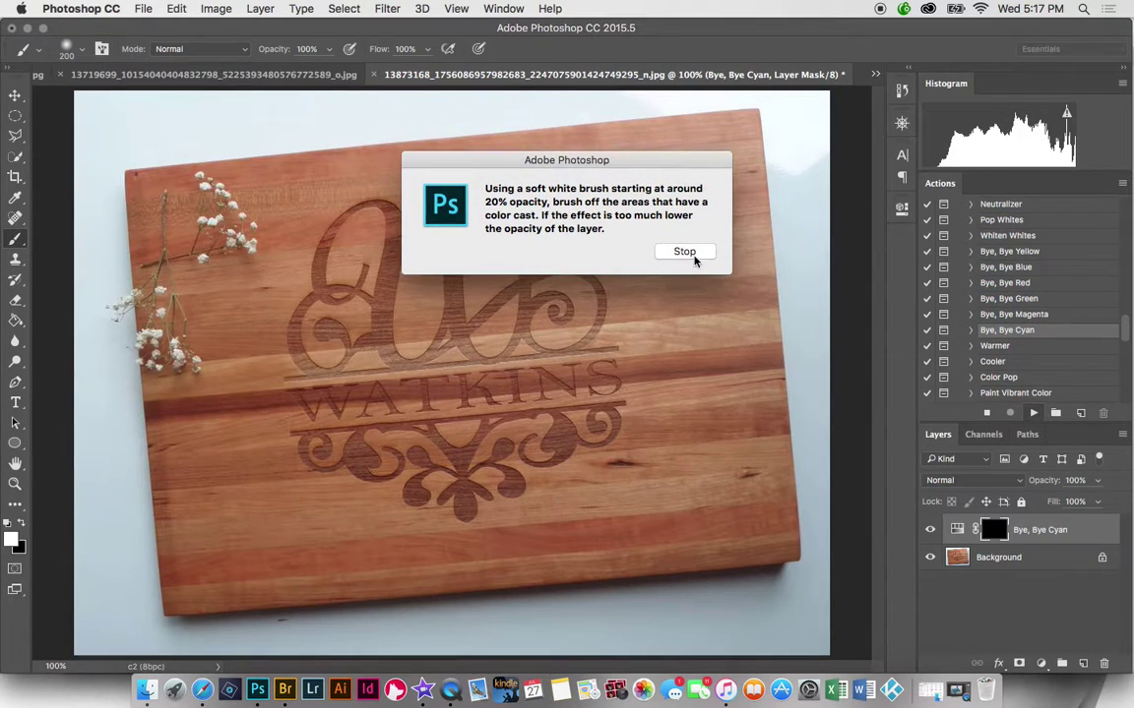
left_click(684, 252)
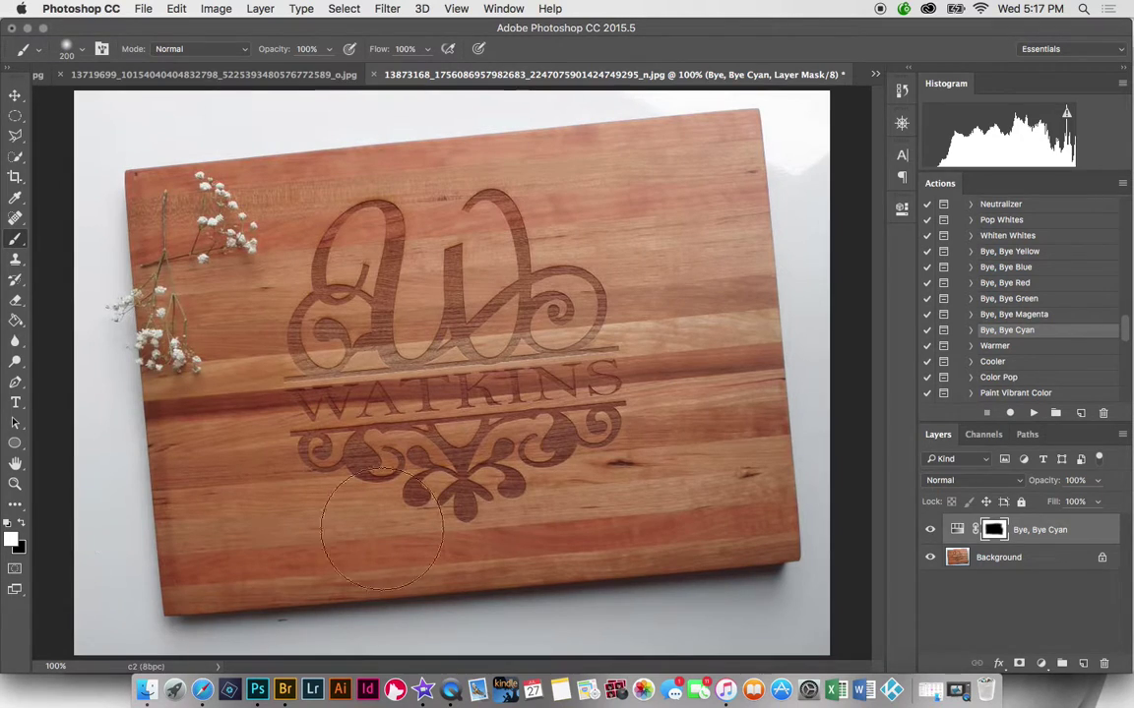
left_click(1014, 221)
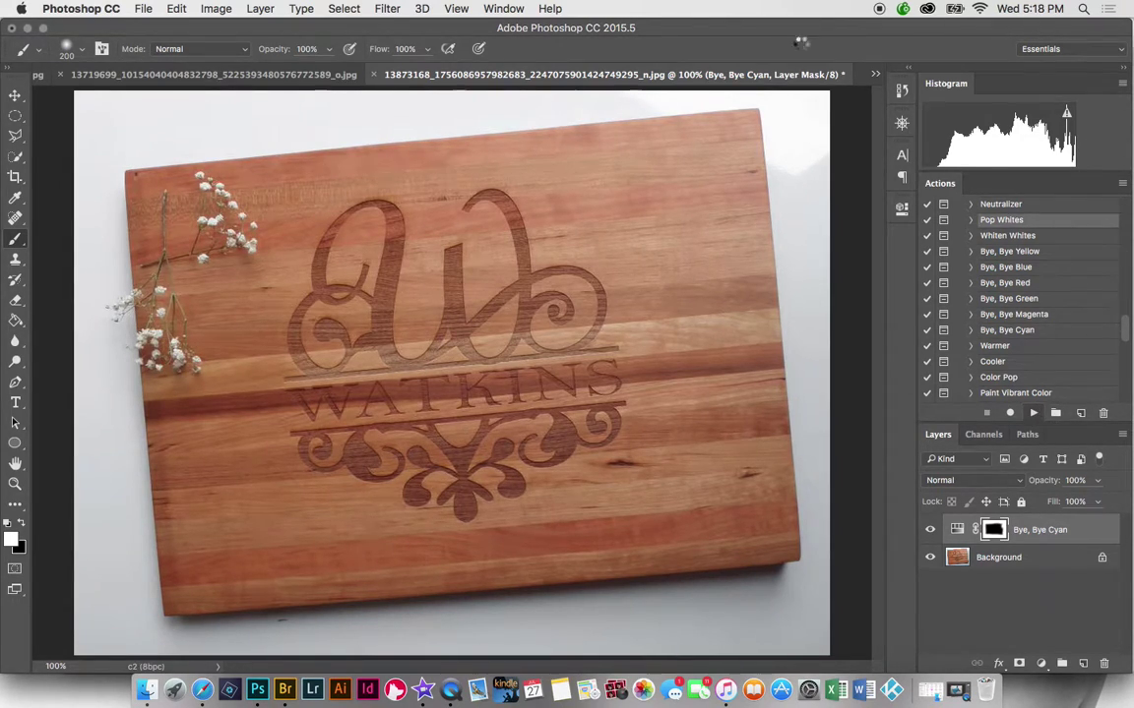
Step: Set the White Pop levels white point by sampling the light top-right background, then confirm
key("Return")
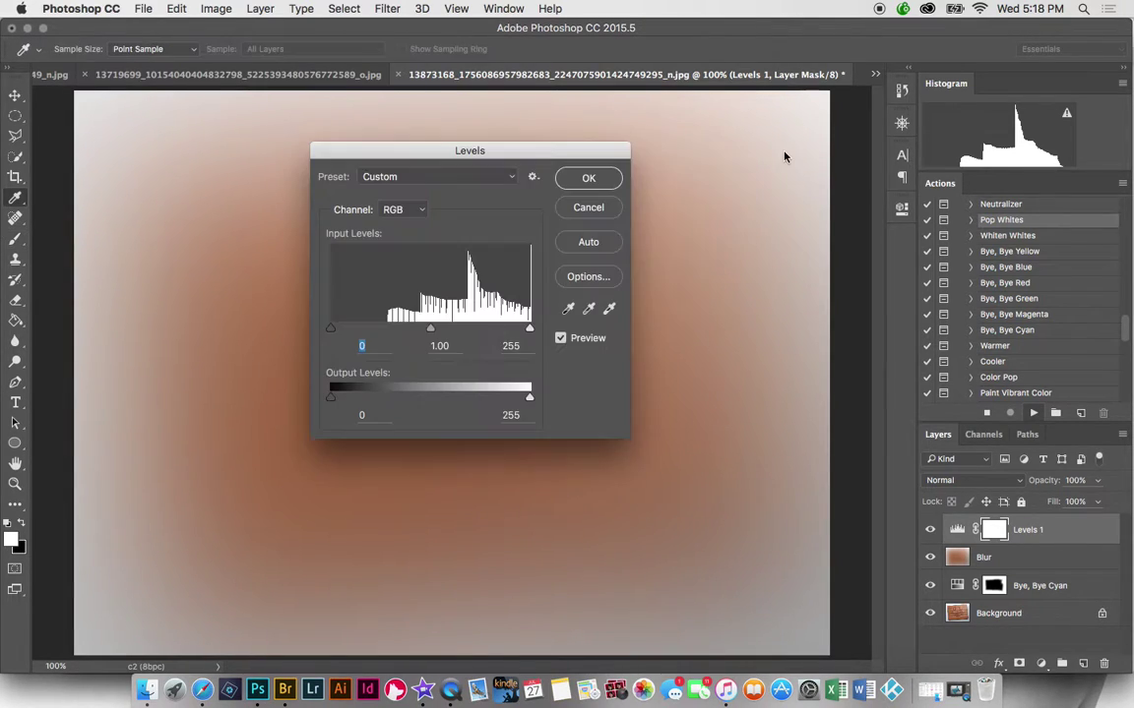
left_click(610, 311)
left_click(818, 123)
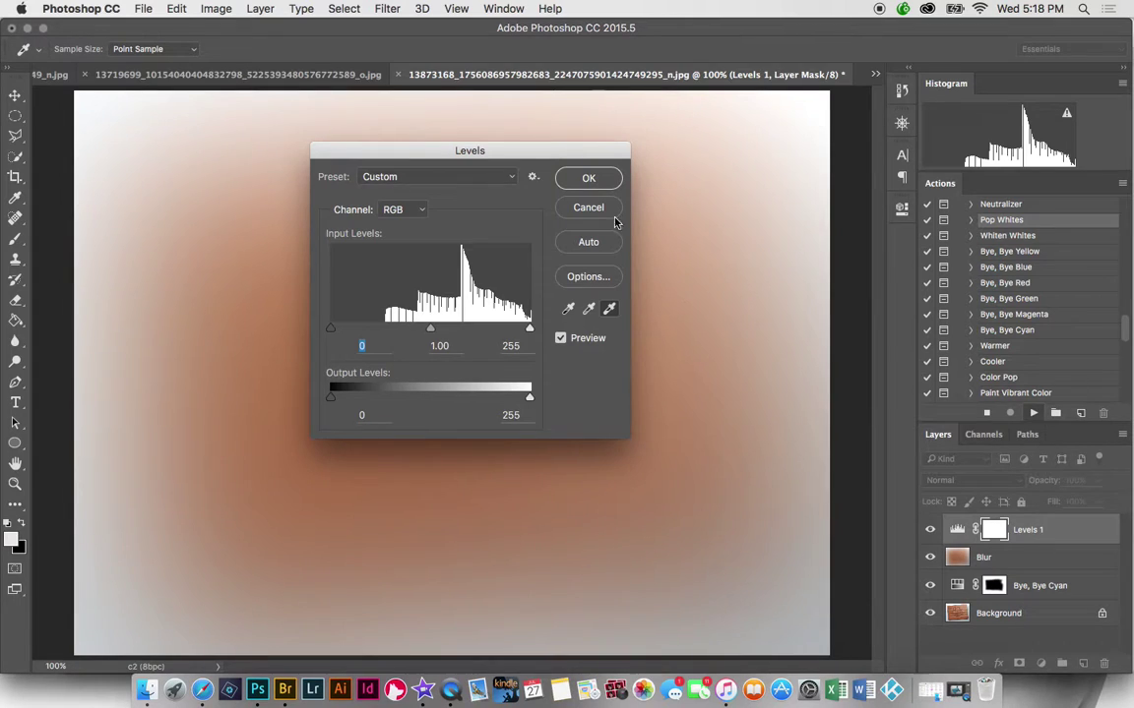
left_click(605, 180)
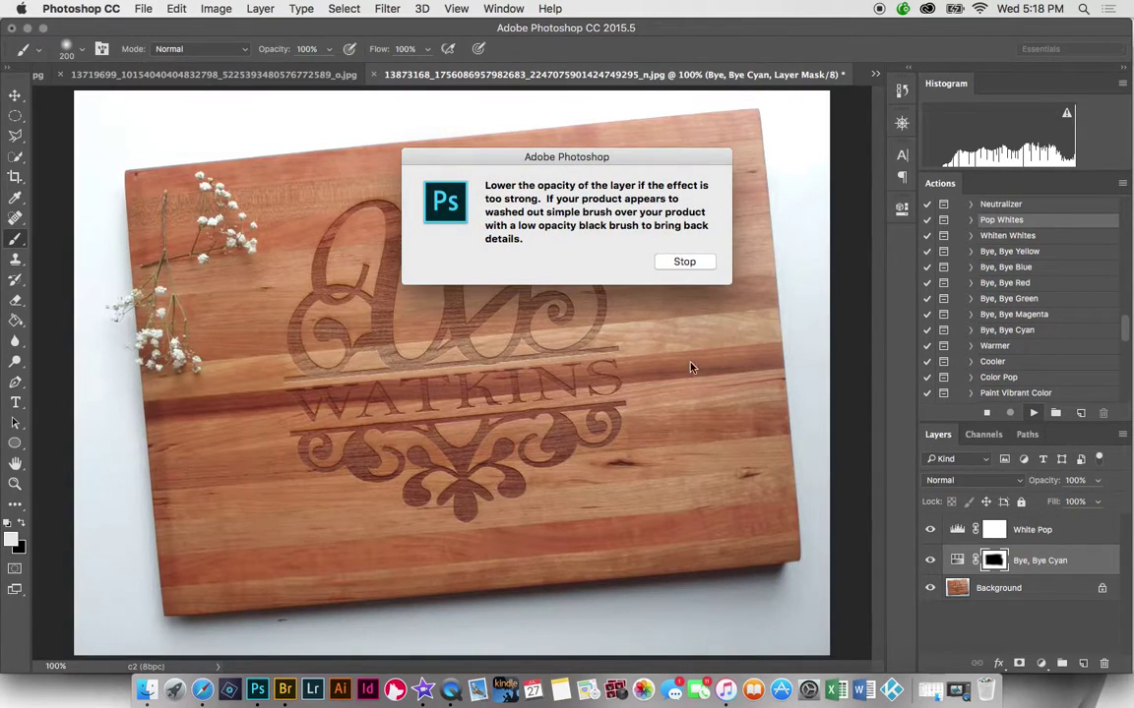
left_click(708, 262)
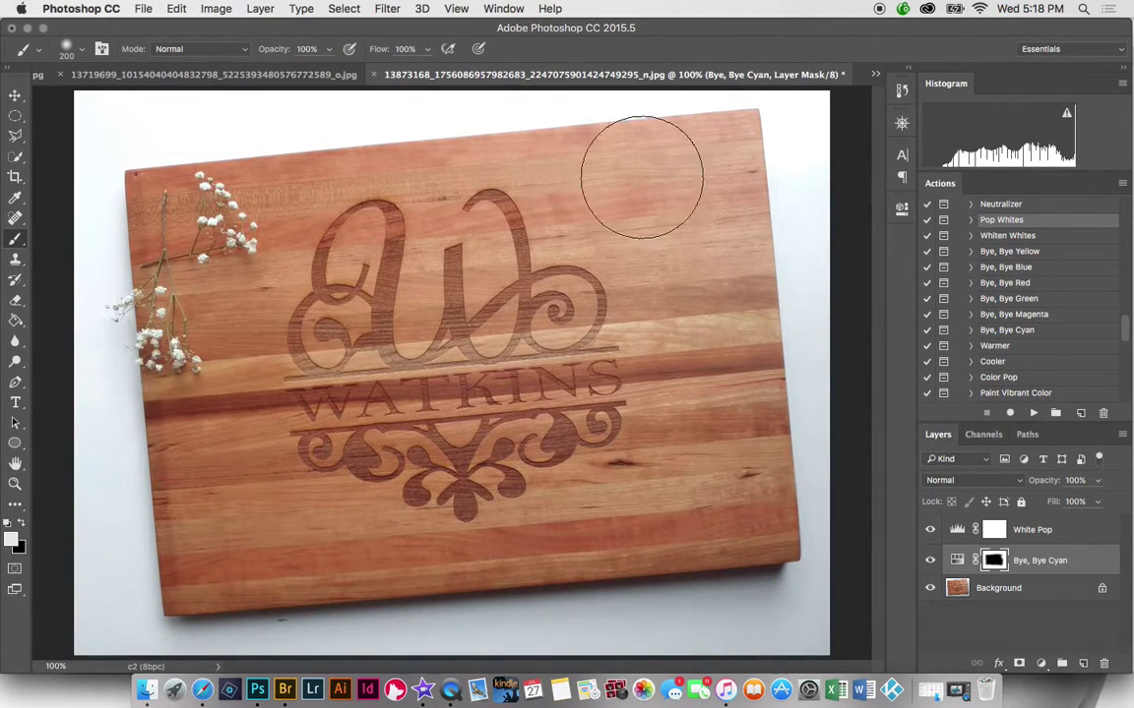
left_click(1047, 533)
Step: Lower White Pop to 60% opacity and paint black on its mask over the board's top
left_click(1099, 480)
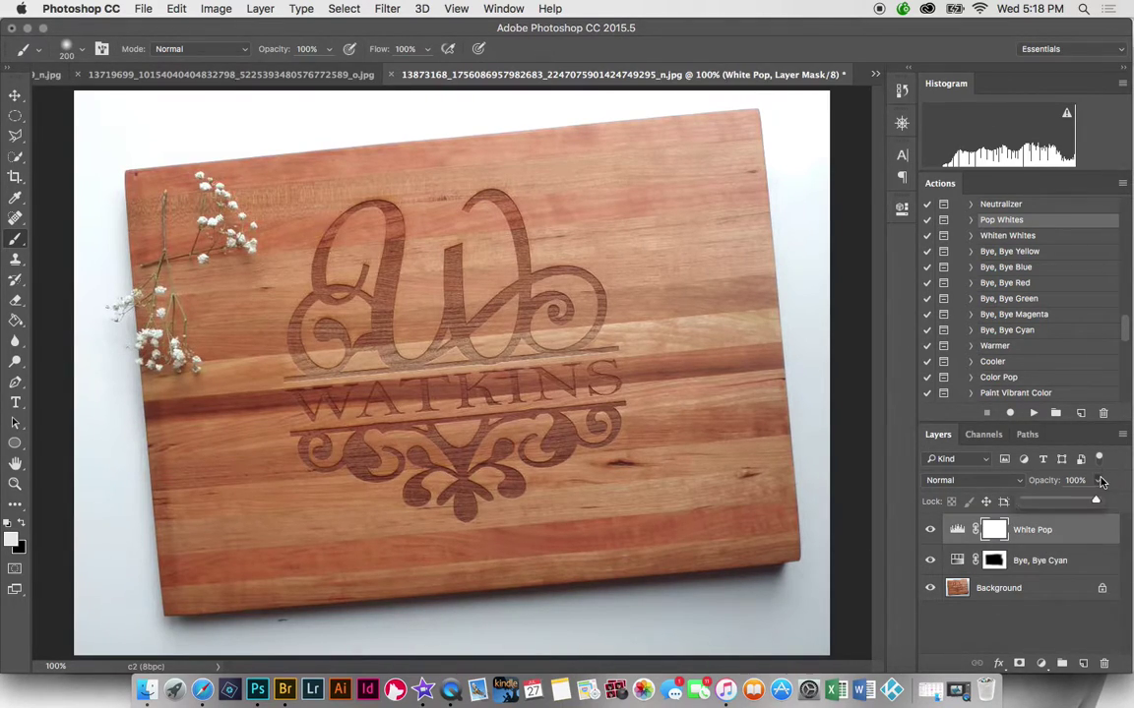
left_click_drag(1085, 506, 1060, 509)
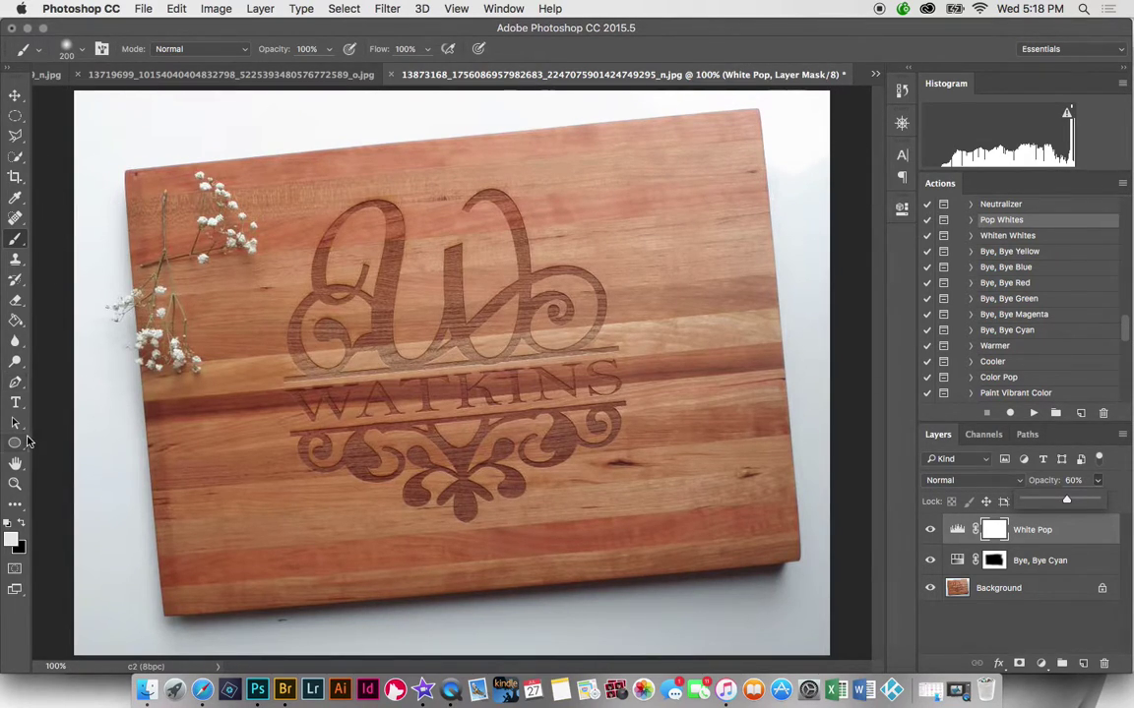
key("x")
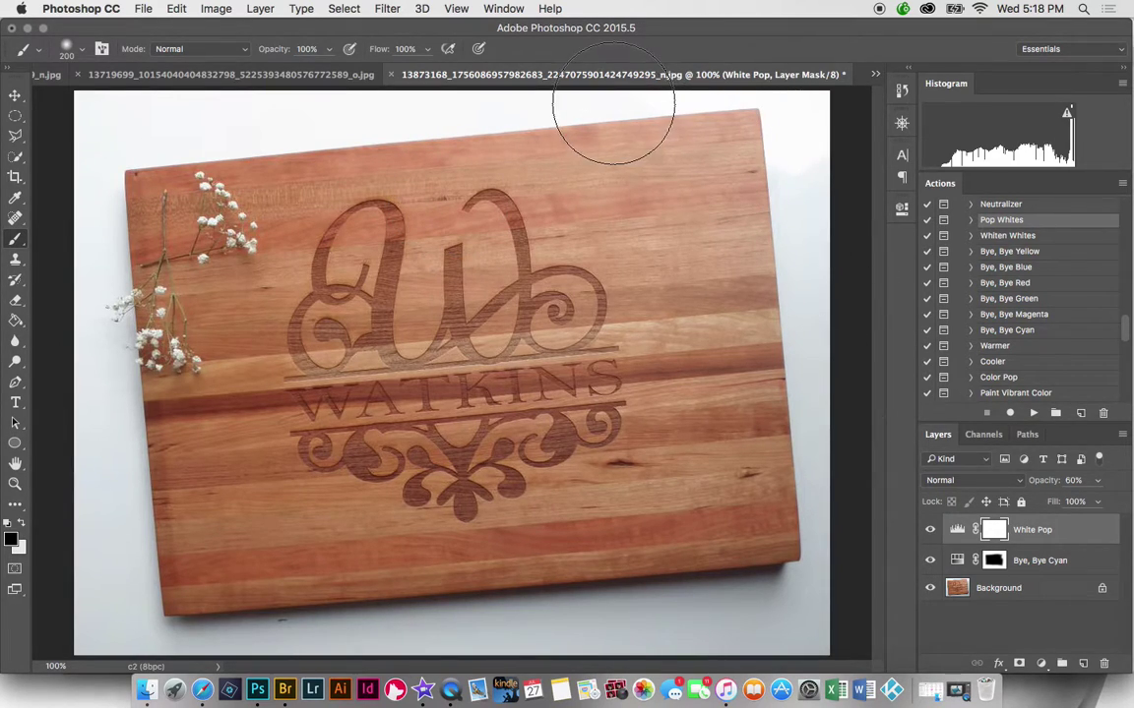
mouse_move(462, 187)
left_mouse_down()
mouse_move(615, 163)
mouse_move(498, 191)
mouse_move(742, 151)
mouse_move(740, 380)
mouse_move(695, 278)
mouse_move(661, 398)
mouse_move(594, 329)
mouse_move(502, 286)
mouse_move(454, 312)
mouse_move(507, 369)
mouse_move(560, 393)
mouse_move(670, 402)
mouse_move(630, 245)
mouse_move(443, 246)
mouse_move(395, 197)
mouse_move(581, 243)
mouse_move(747, 428)
mouse_move(684, 391)
mouse_move(701, 211)
mouse_move(680, 164)
mouse_move(673, 175)
mouse_move(473, 189)
mouse_move(521, 224)
mouse_move(632, 215)
mouse_move(738, 499)
mouse_move(767, 464)
mouse_move(812, 524)
mouse_move(748, 390)
mouse_move(506, 195)
mouse_move(387, 220)
mouse_move(793, 182)
mouse_move(710, 161)
mouse_move(698, 205)
mouse_move(795, 146)
mouse_move(815, 176)
mouse_move(810, 131)
mouse_move(829, 183)
mouse_move(828, 222)
mouse_move(818, 149)
mouse_move(770, 82)
mouse_move(464, 87)
mouse_move(587, 82)
mouse_move(615, 98)
mouse_move(606, 227)
mouse_move(685, 203)
mouse_move(695, 147)
mouse_move(686, 274)
mouse_move(521, 189)
mouse_move(433, 212)
mouse_move(468, 295)
mouse_move(602, 313)
mouse_move(700, 400)
left_mouse_up()
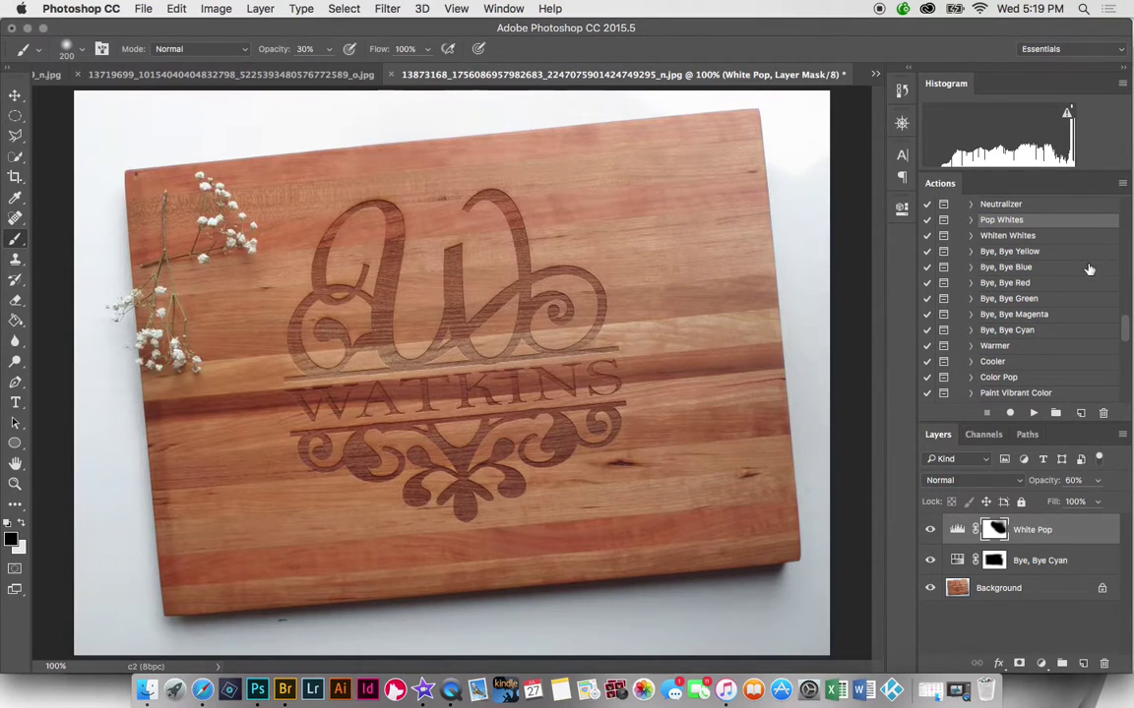
Step: Play Paint Off Shadows and brush its mask along the board's bottom-right and right-side shadows
scroll(1127, 340, "down", 10)
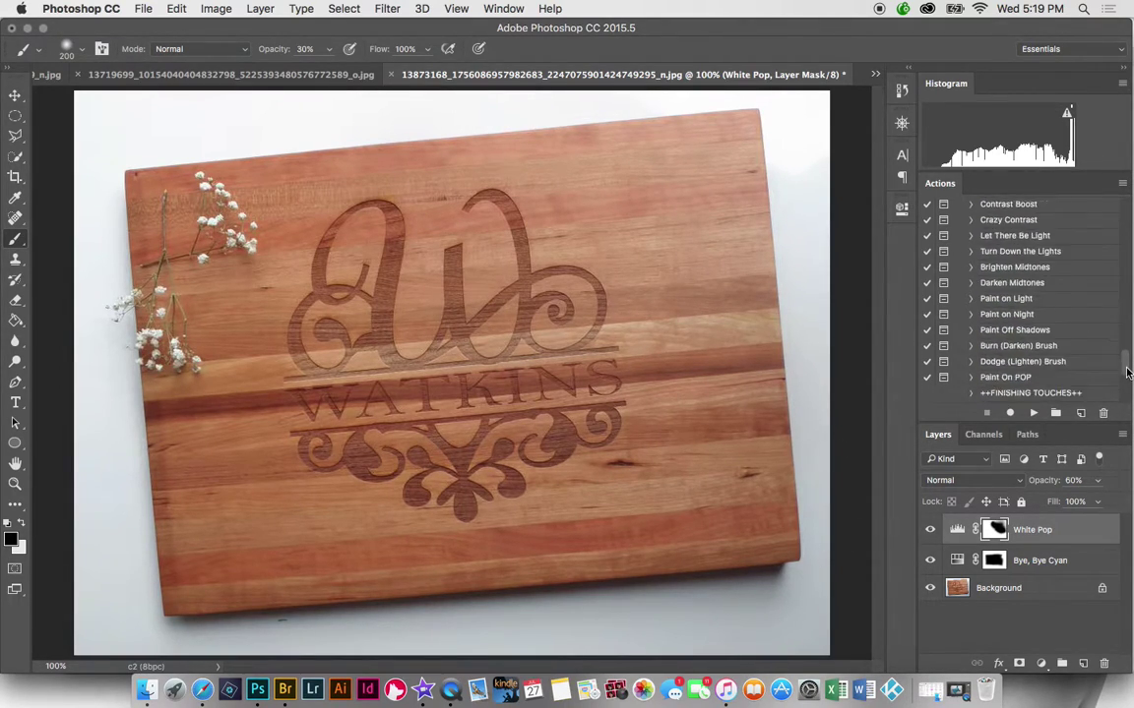
left_click(1033, 316)
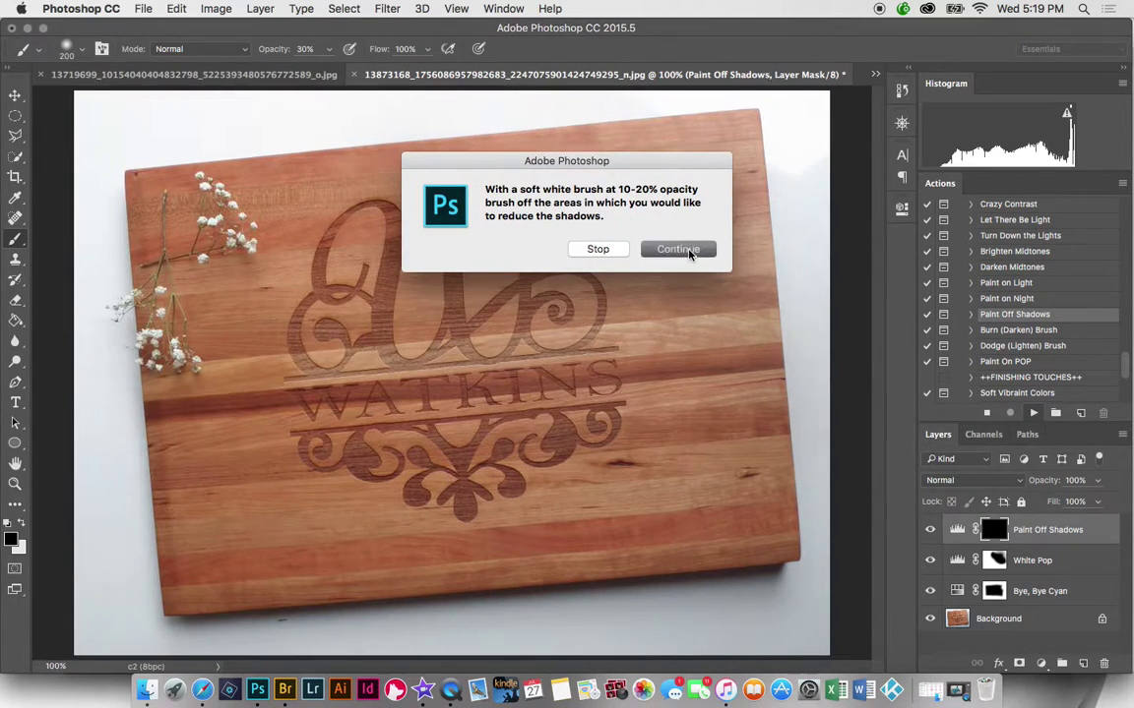
left_click(678, 250)
mouse_move(680, 613)
left_mouse_down()
mouse_move(834, 607)
mouse_move(734, 620)
mouse_move(764, 606)
mouse_move(249, 603)
mouse_move(106, 475)
mouse_move(218, 649)
left_mouse_up()
mouse_move(692, 663)
left_mouse_down()
mouse_move(780, 640)
mouse_move(726, 650)
left_mouse_up()
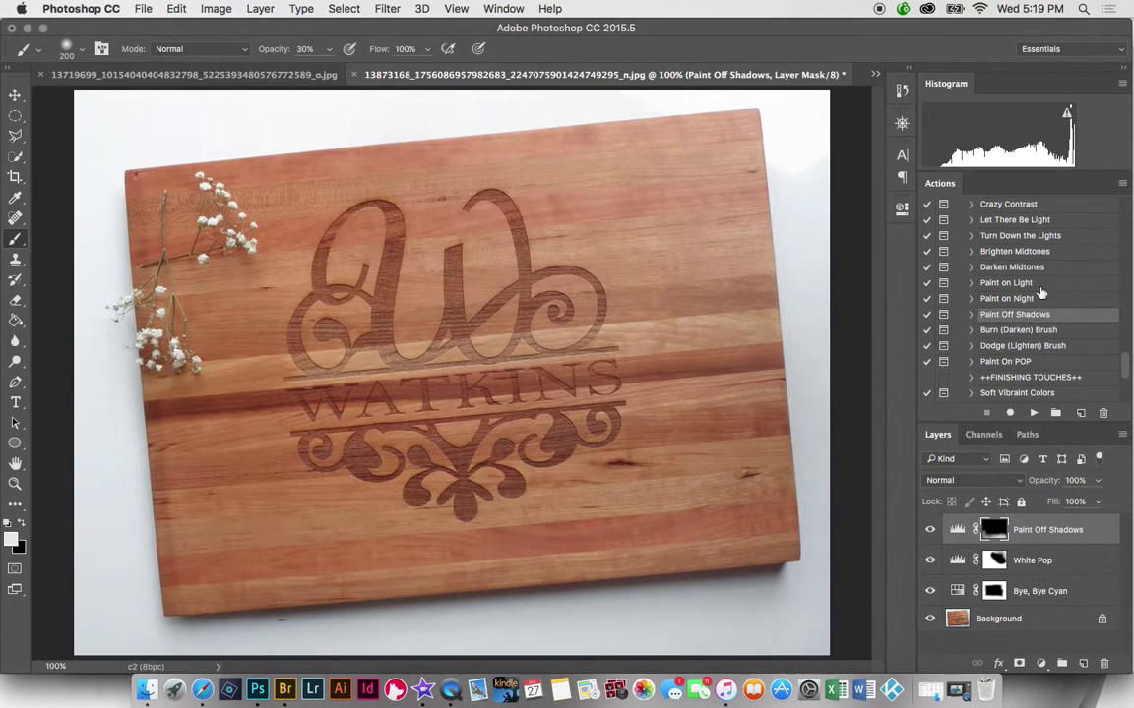
Step: Play the Paint on Light action, dismiss its message, and shrink the brush to 125
left_click(1027, 283)
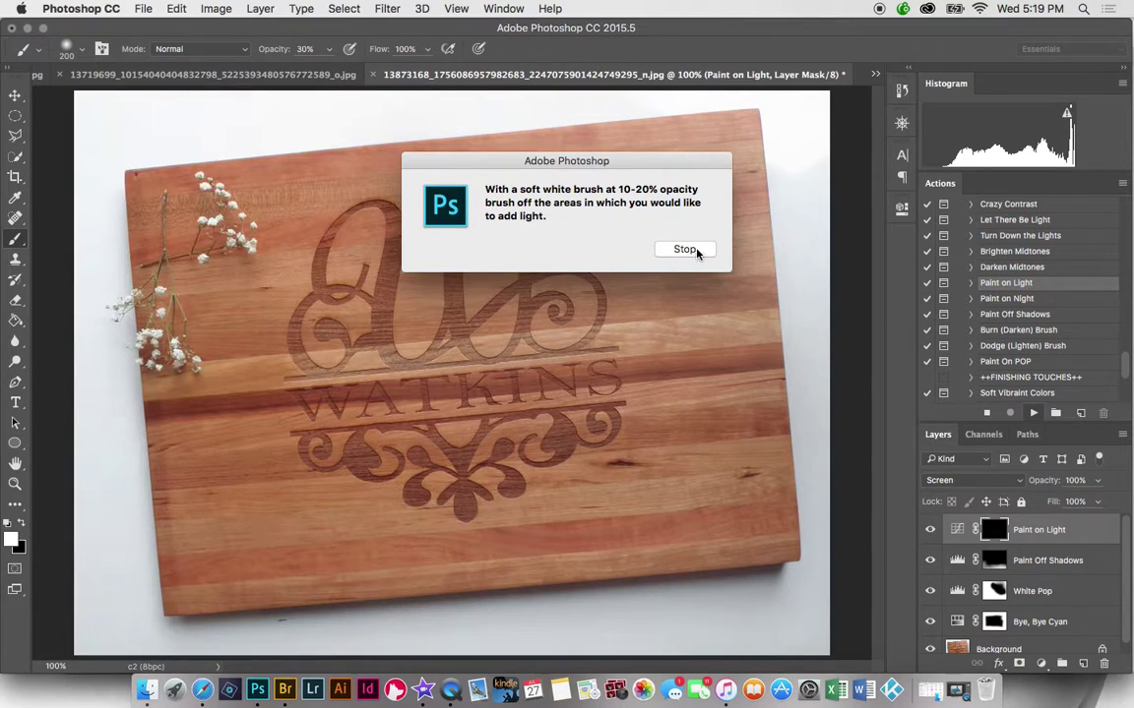
left_click(695, 251)
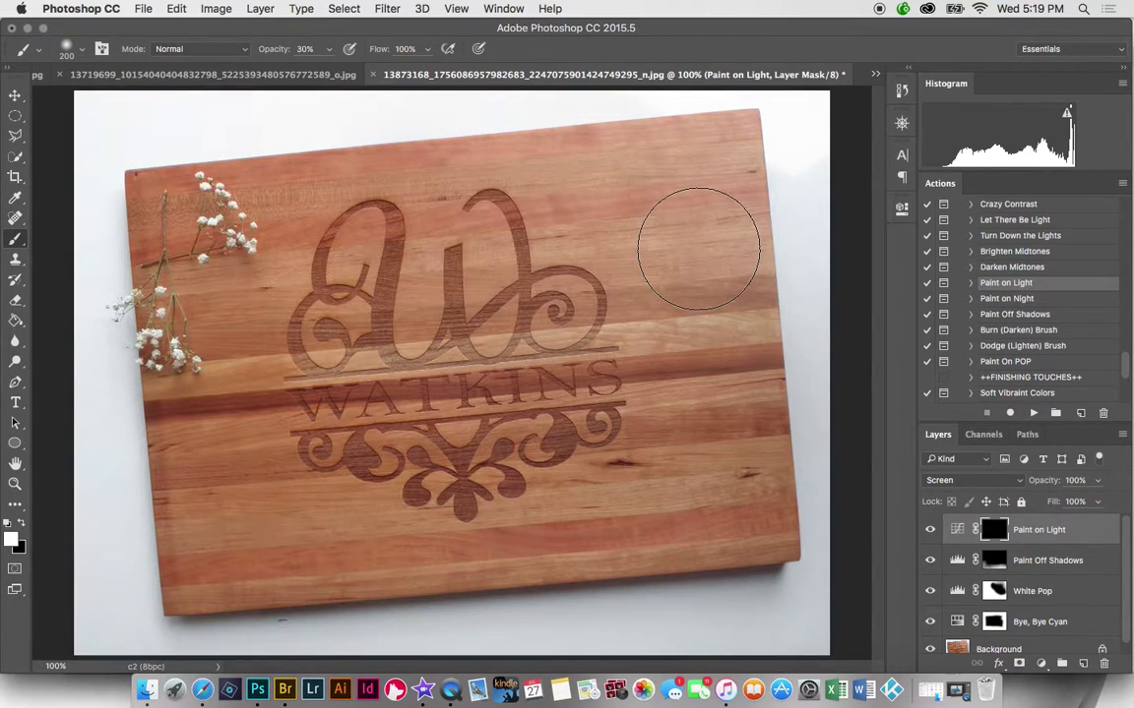
key("bracketleft")
key("bracketleft")
key("bracketleft")
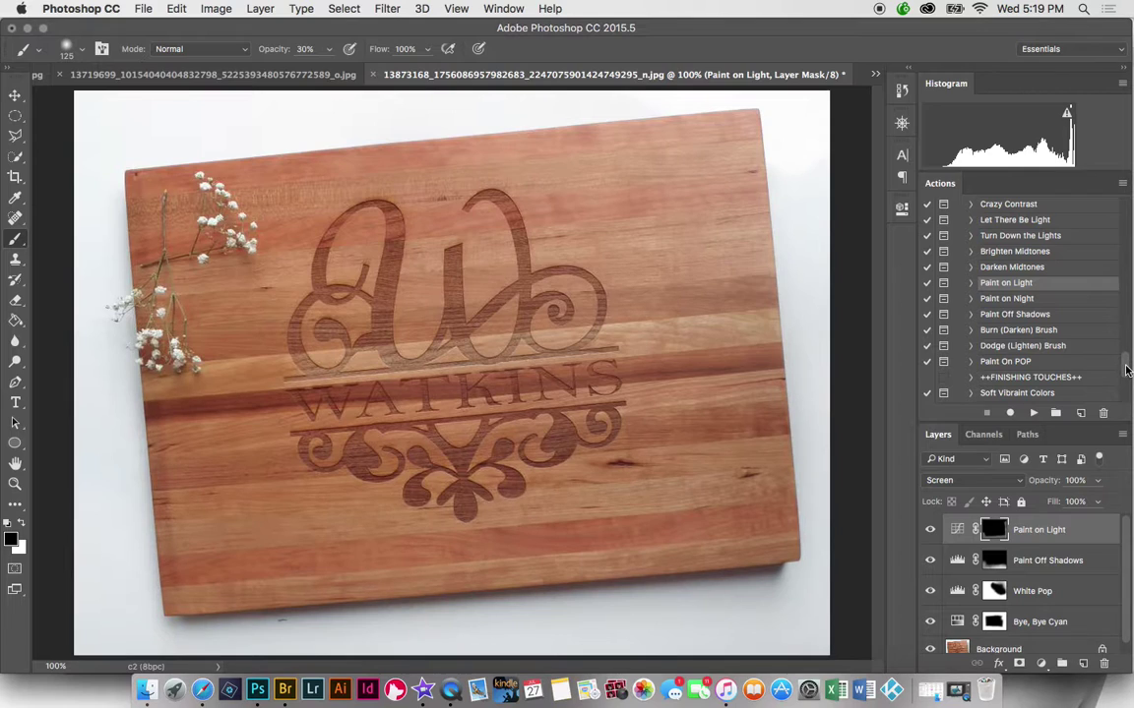
left_click_drag(1126, 370, 1131, 332)
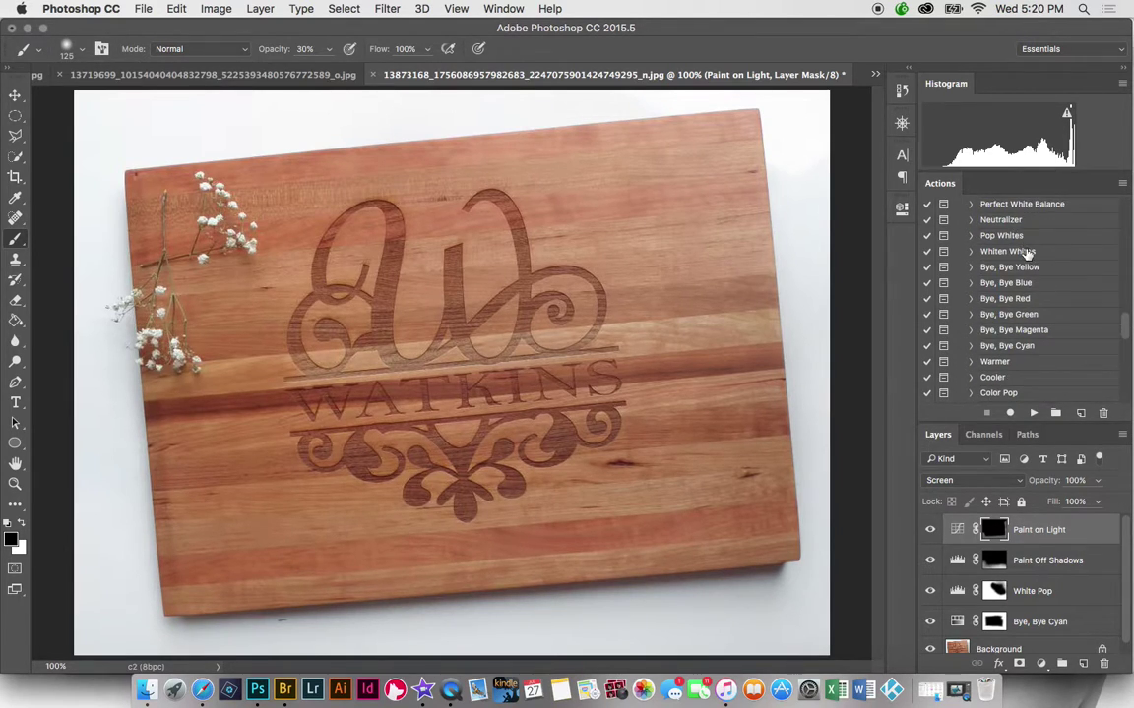
Step: Play the Whiten Whites action, dismissing its brush-instruction message
left_click(1028, 251)
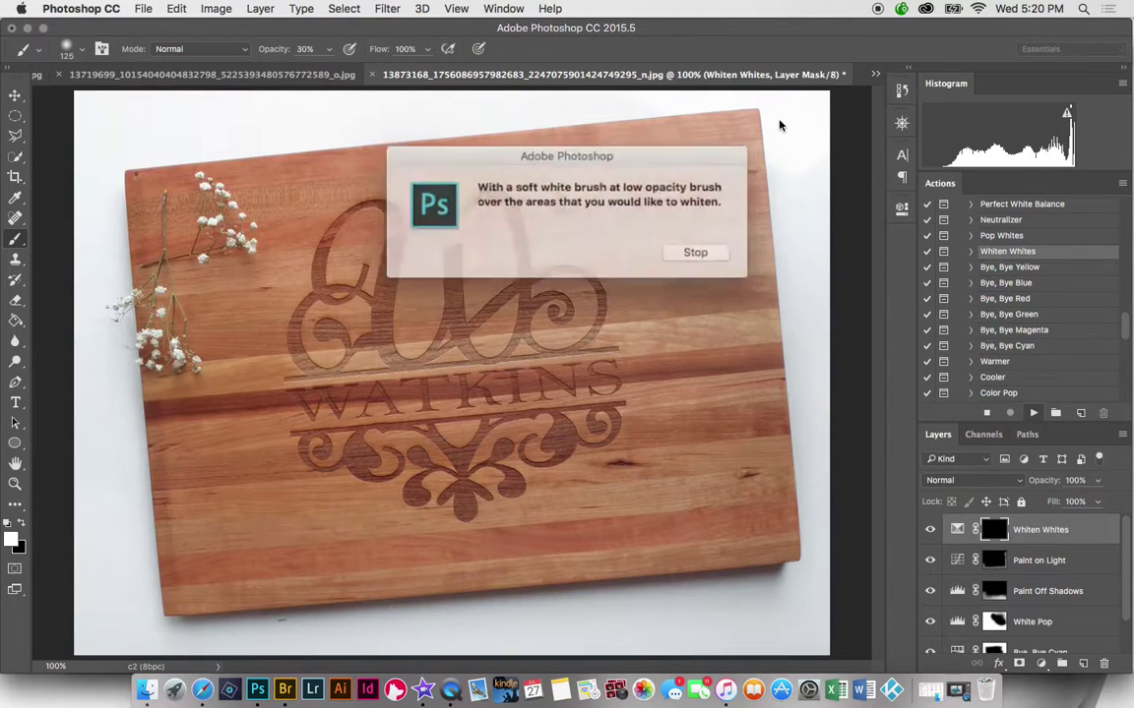
left_click(681, 248)
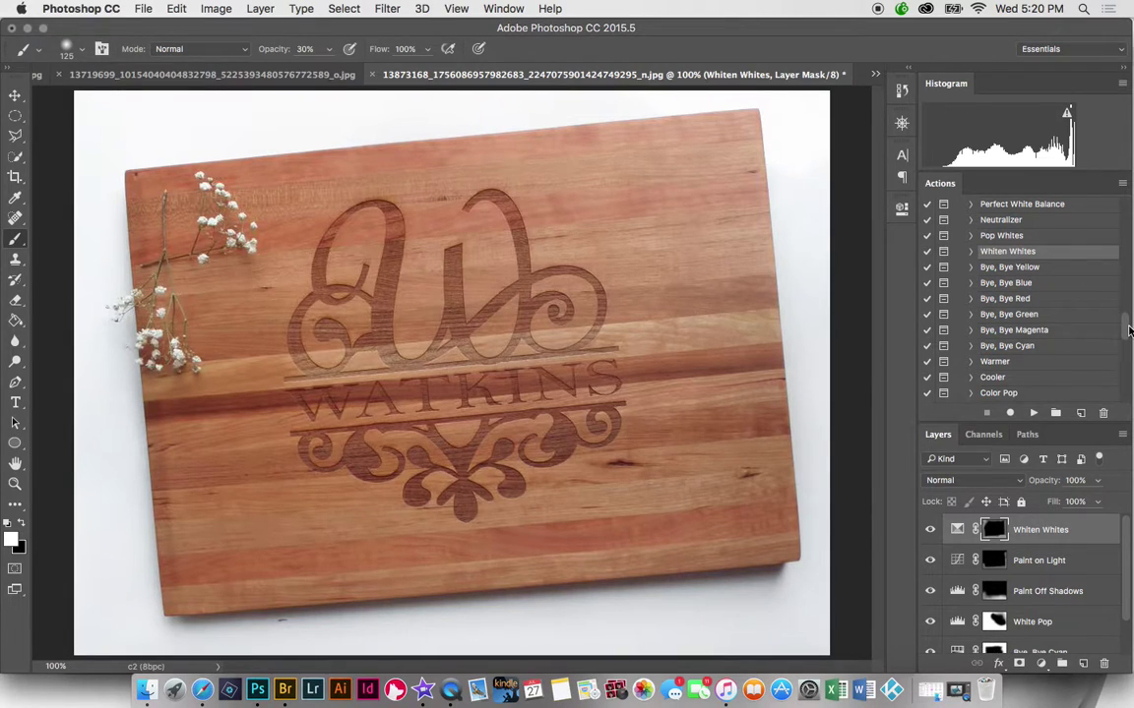
left_click_drag(1128, 331, 1122, 437)
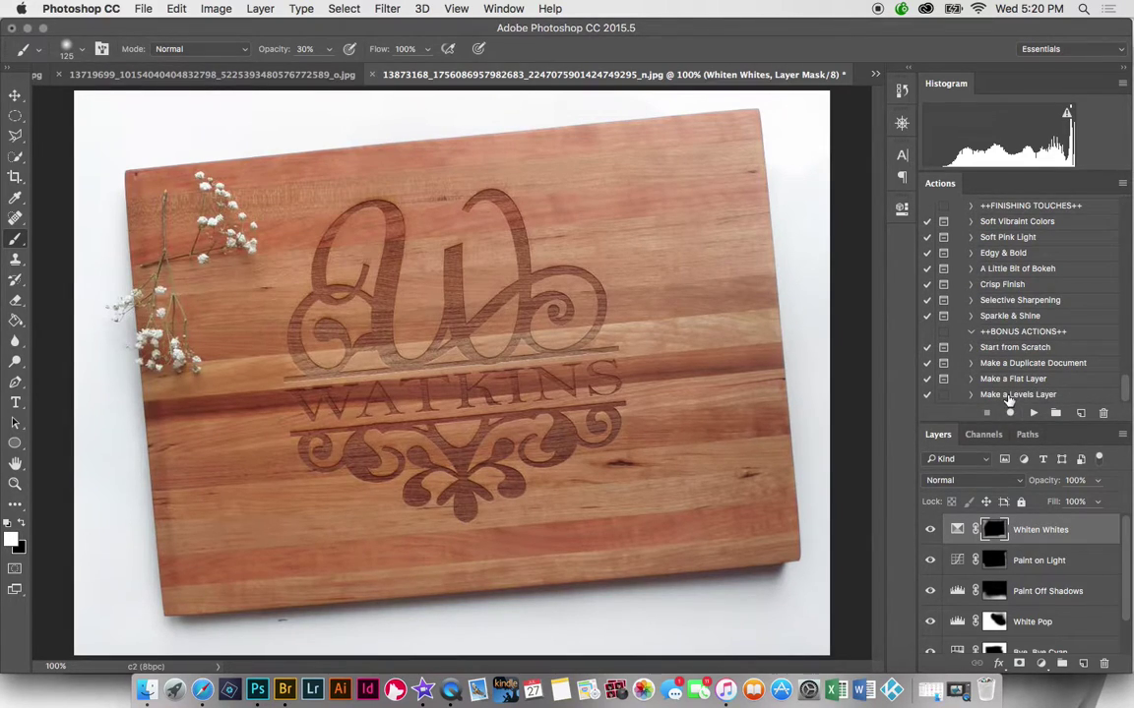
Step: Play Make a Levels Layer, review its Levels settings in Window > Properties, then close the panel
left_click(1009, 396)
left_click(1032, 413)
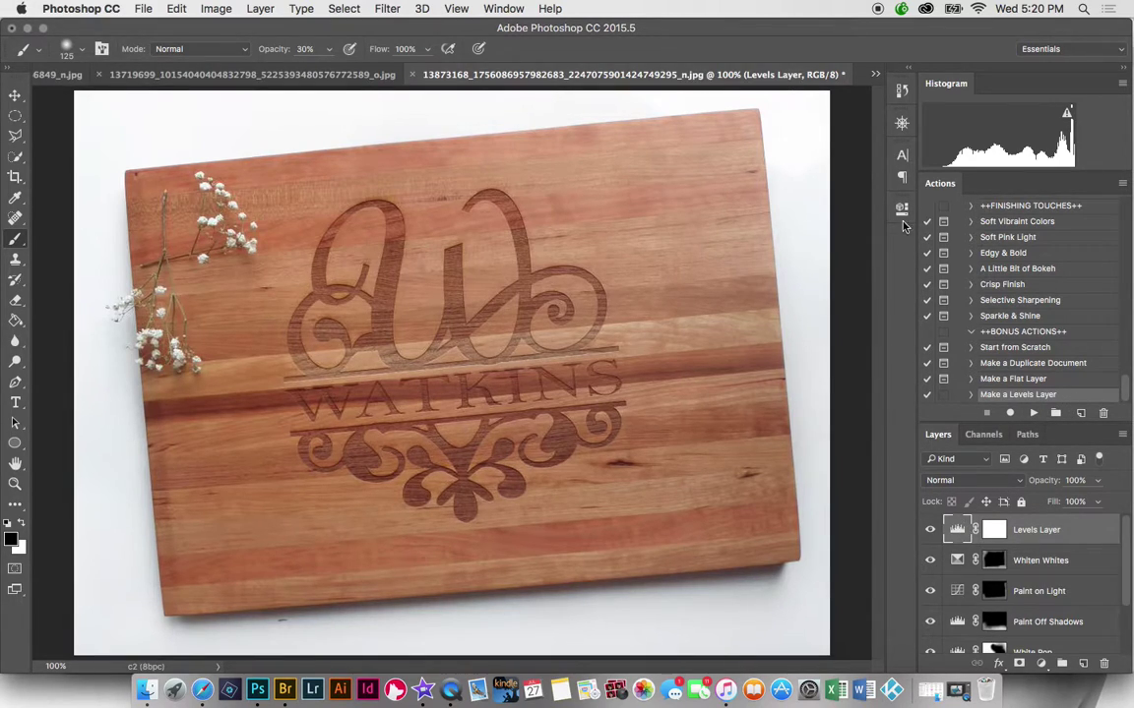
left_click(458, 10)
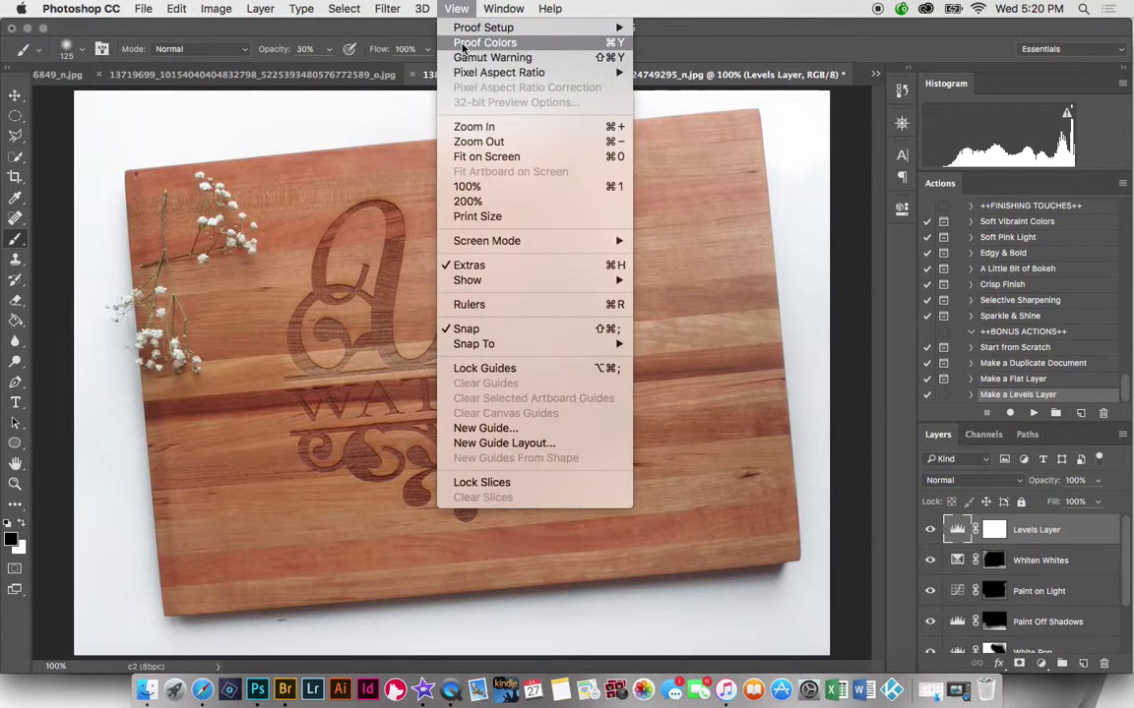
mouse_move(503, 9)
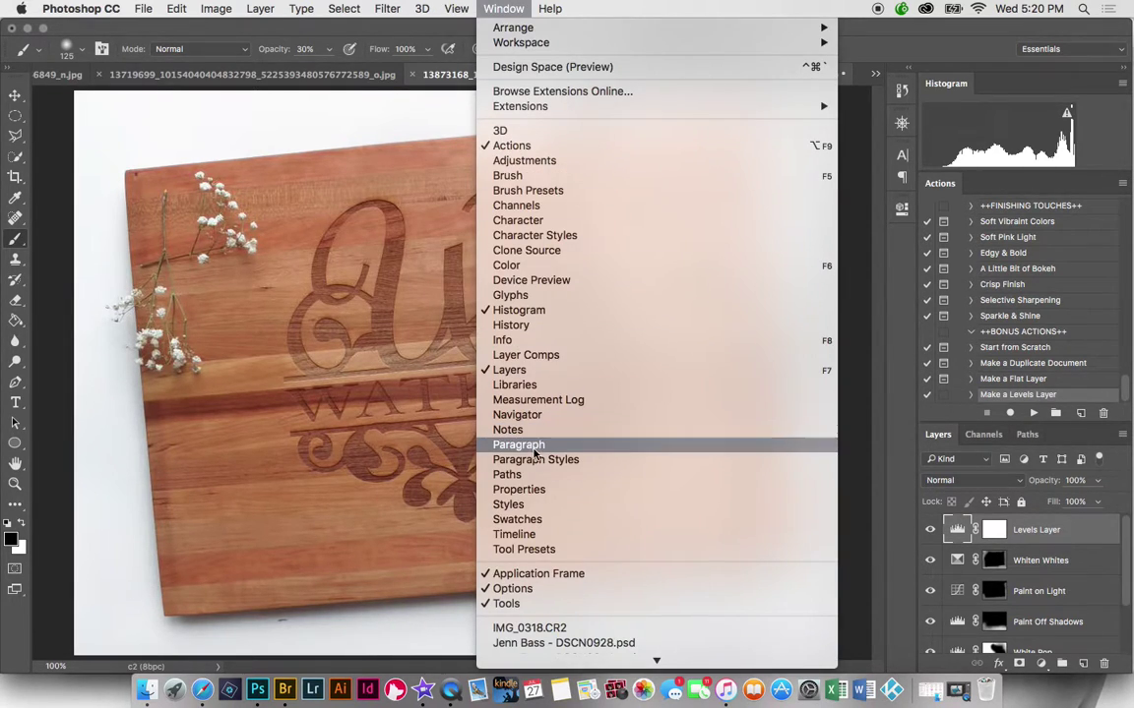
left_click(774, 384)
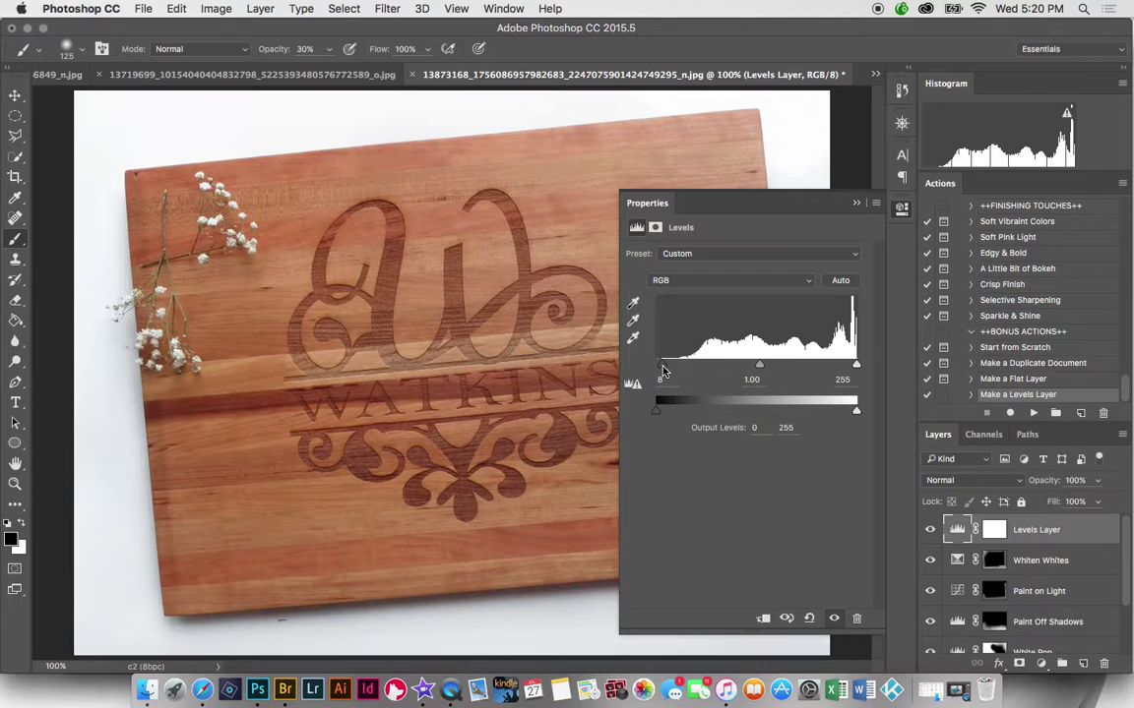
left_click(856, 203)
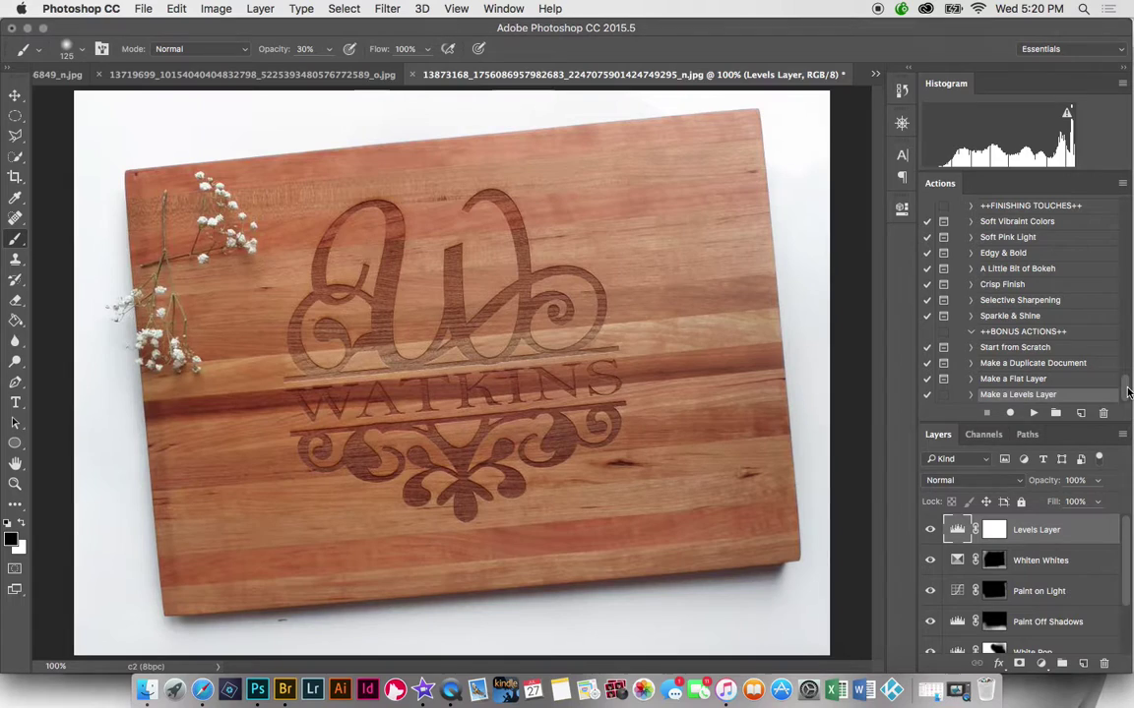
Step: Play the Crisp Finish action for a 50% Overlay layer, dismissing its opacity message
left_click_drag(1127, 391, 1125, 377)
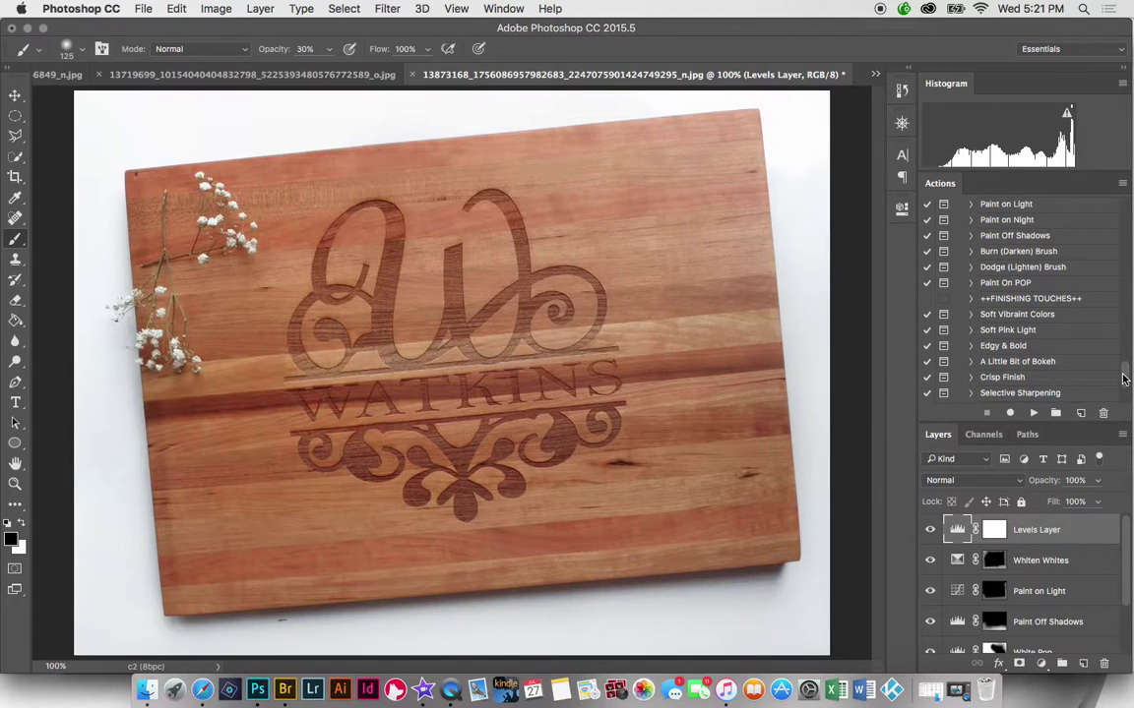
scroll(1014, 359, "down", 3)
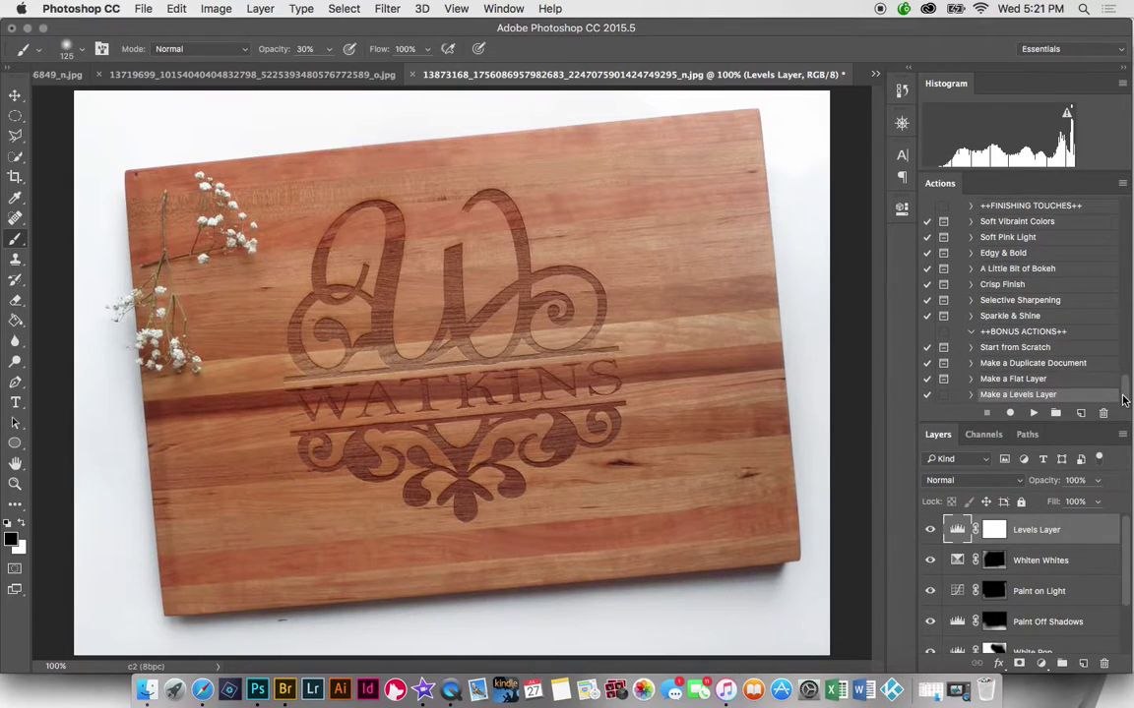
left_click(1014, 285)
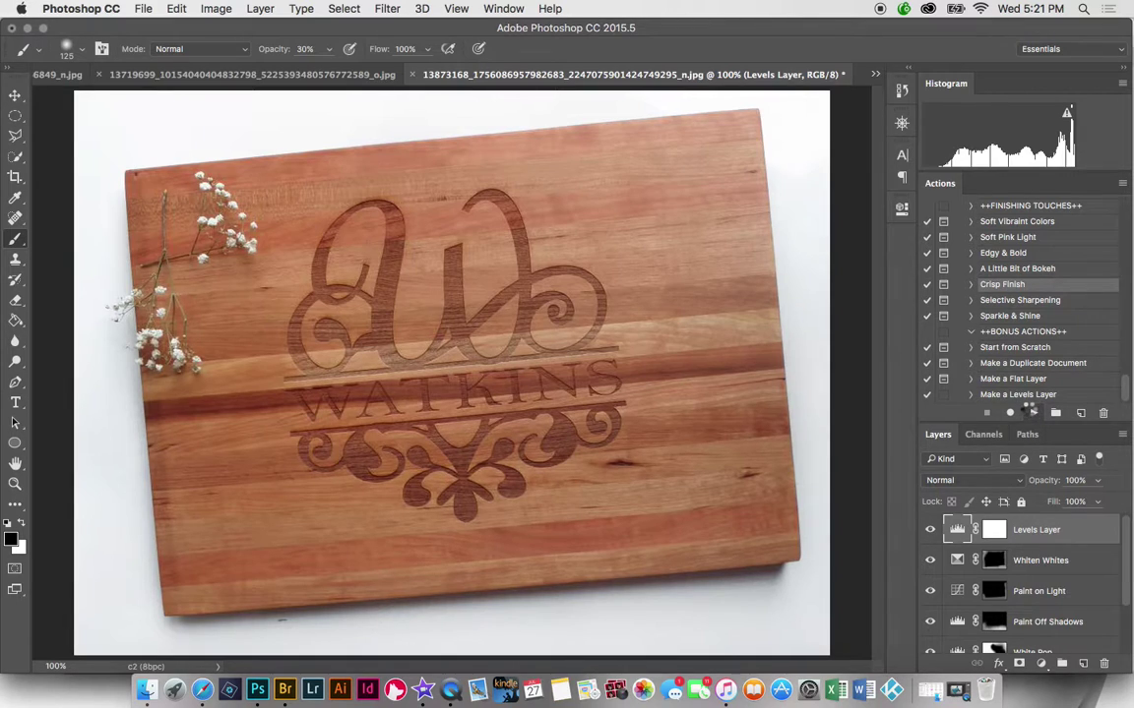
left_click(1031, 413)
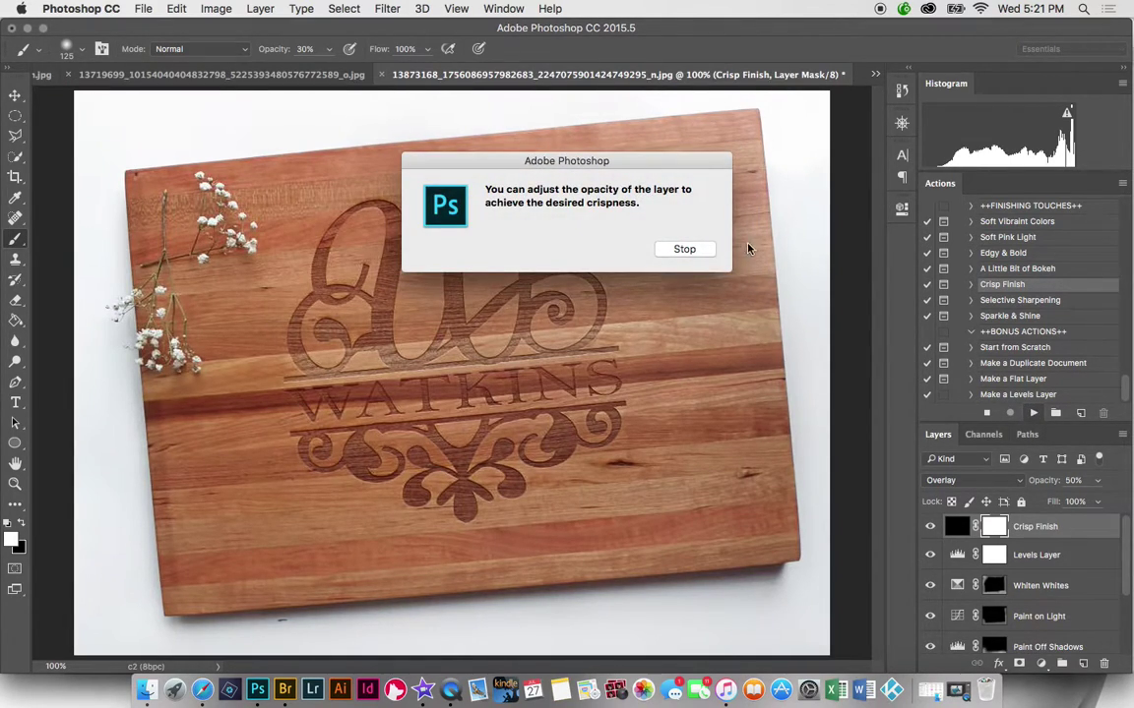
left_click(687, 251)
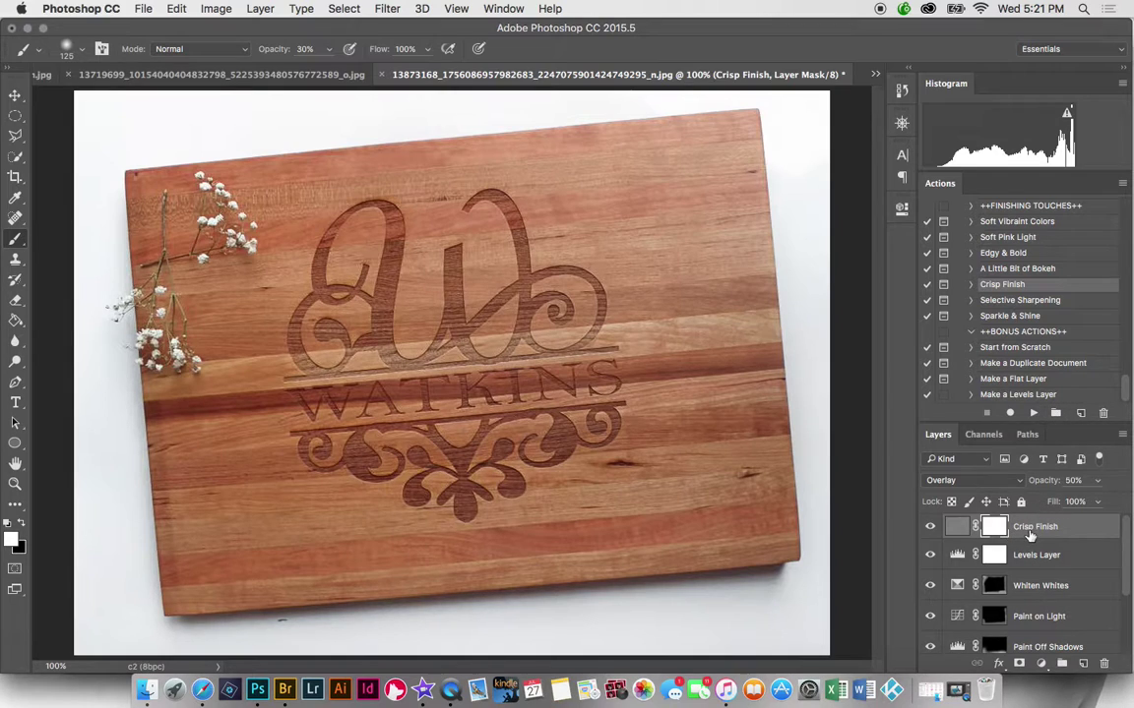
left_click_drag(1128, 568, 1128, 627)
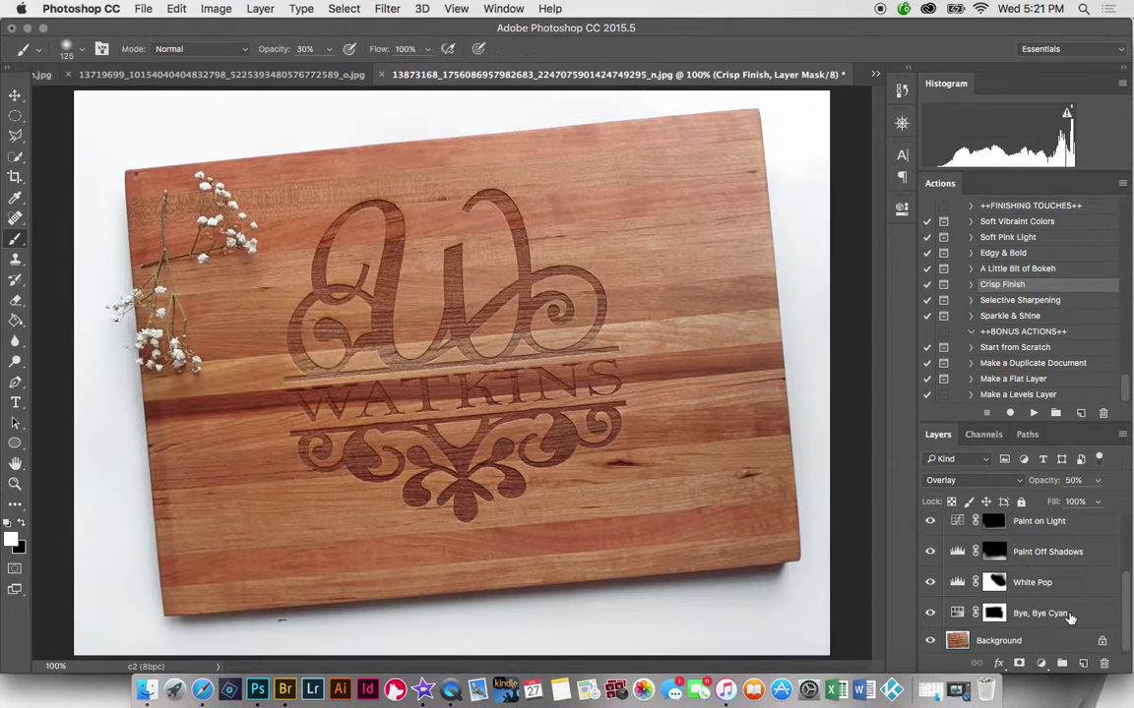
Step: Group all adjustment layers into Group 1 with Cmd+G, then toggle its visibility off and on
left_click(1070, 615, "shift")
key("super+g")
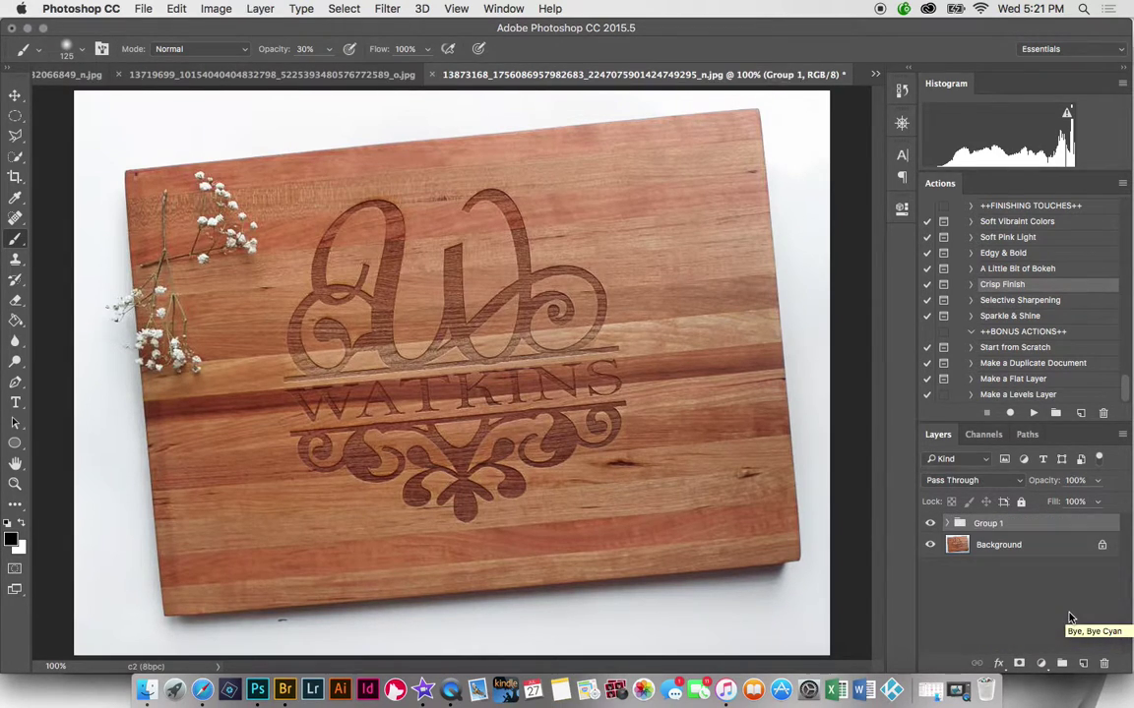
left_click(930, 524)
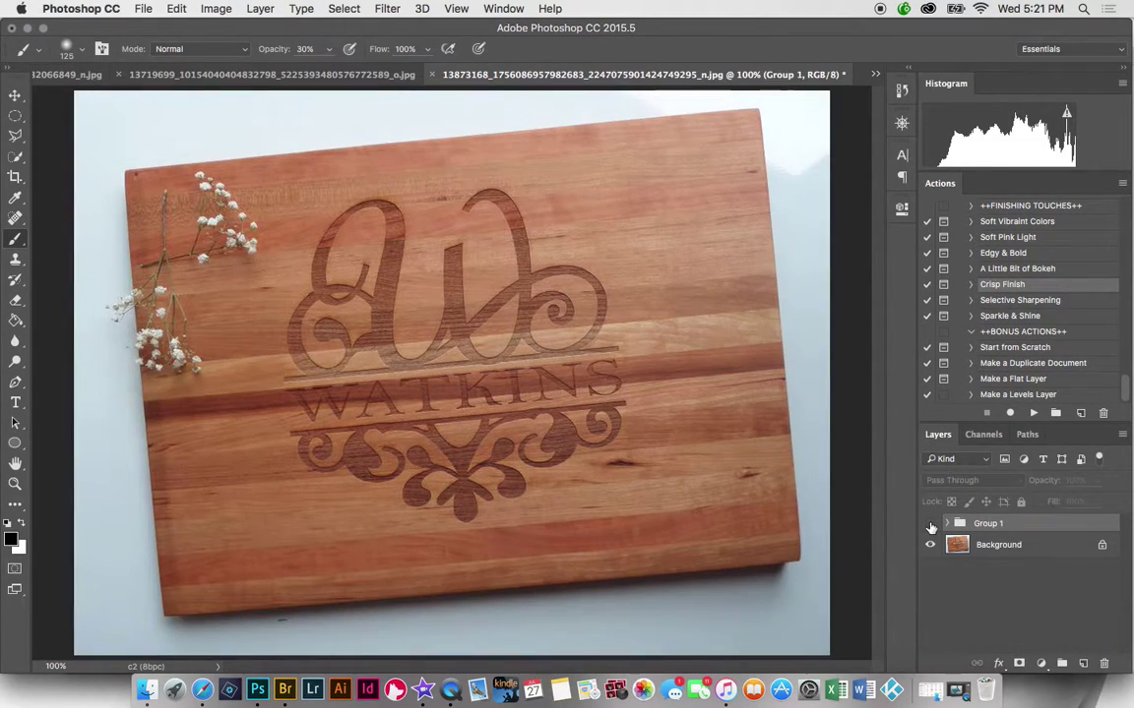
left_click(929, 526)
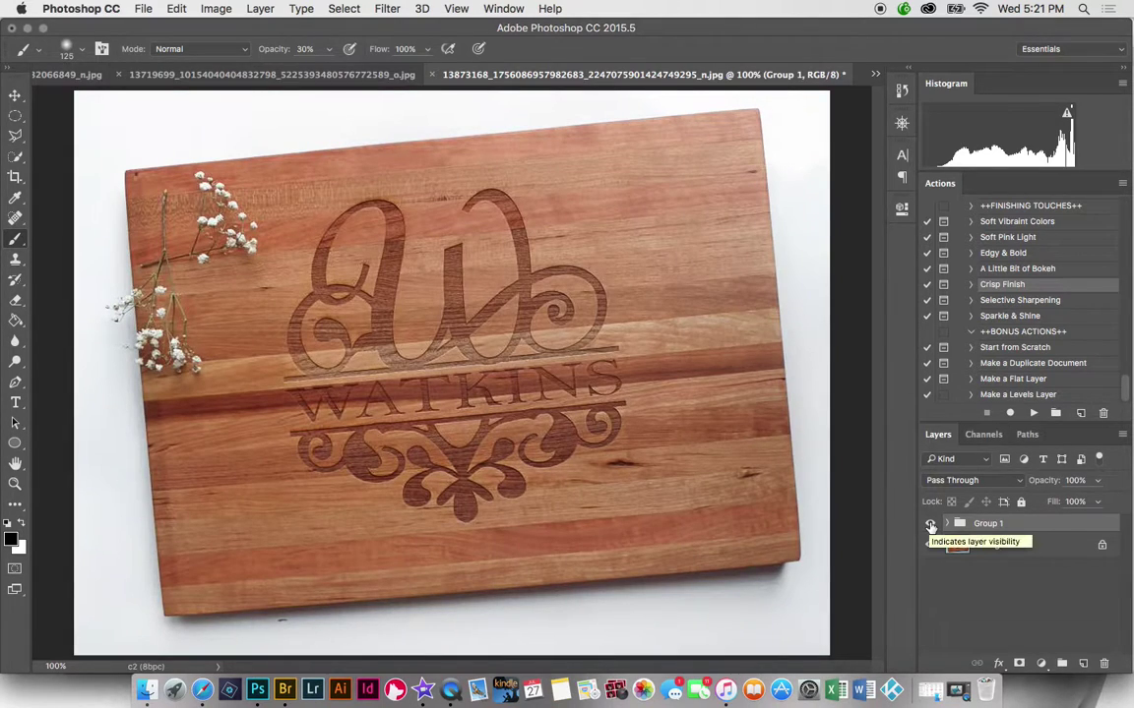